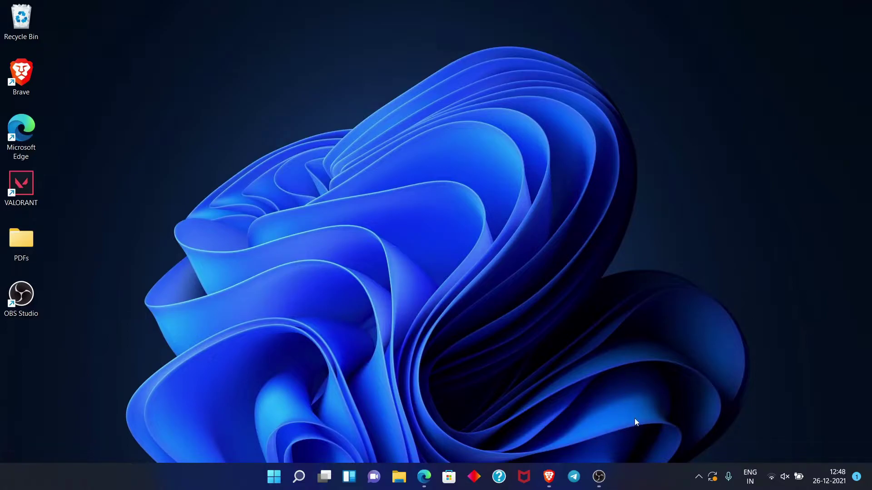
# Search Google for 'bitnami wordpress' in Brave.
pyautogui.click(549, 476)
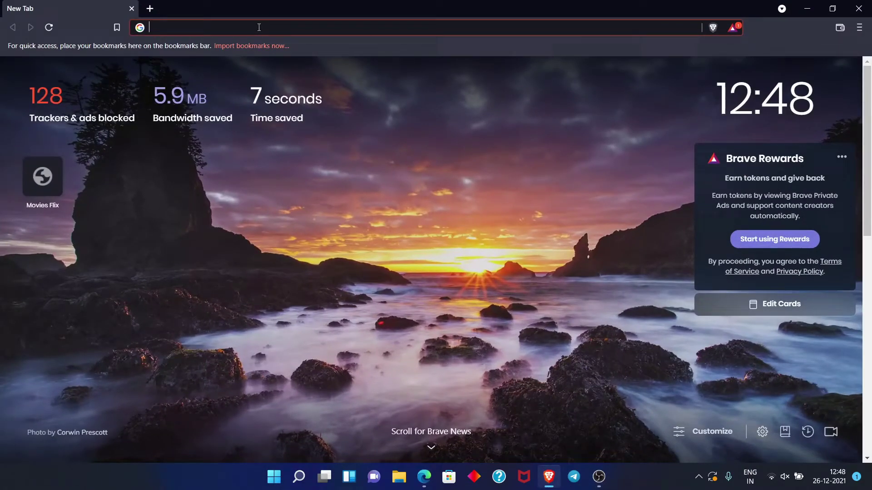
pyautogui.click(259, 28)
pyautogui.write('bit')
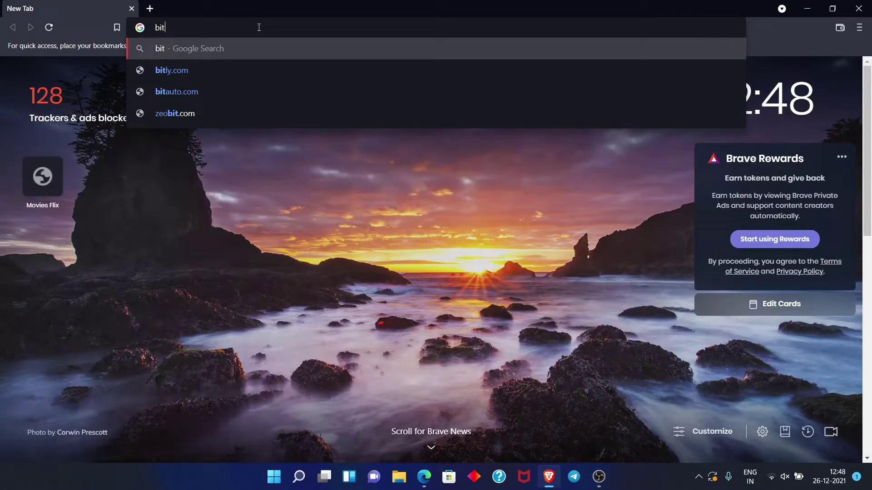
pyautogui.write('nami wordpress')
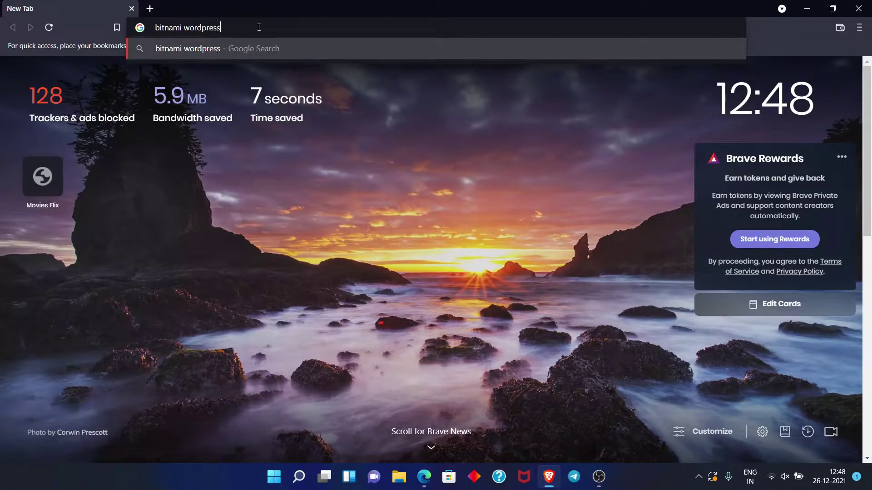
pyautogui.press('Return')
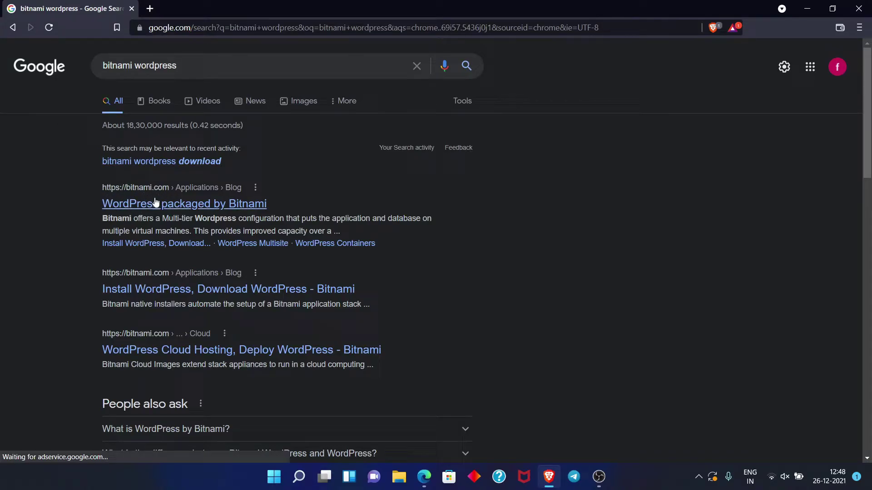
# Open 'WordPress packaged by Bitnami' and scroll to its Win/Mac/Linux installer downloads.
pyautogui.click(131, 205)
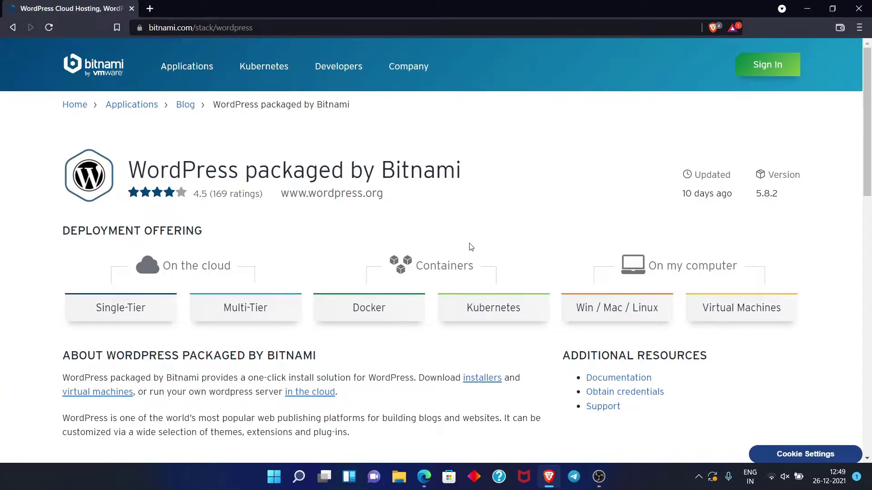
pyautogui.scroll(-2, 470, 247)
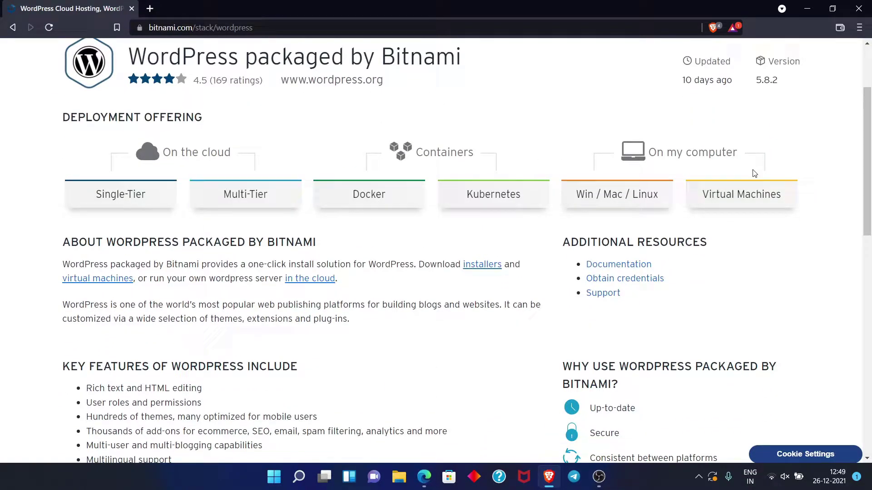
pyautogui.scroll(-12, 687, 279)
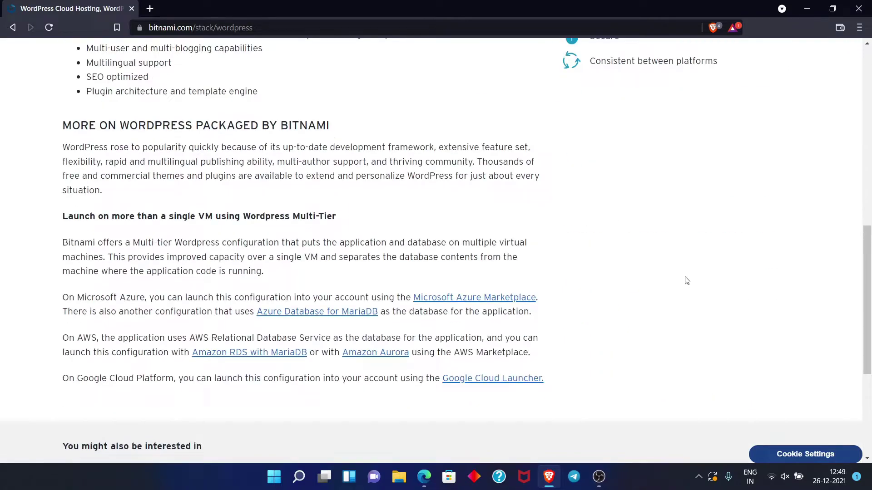
pyautogui.scroll(14, 686, 279)
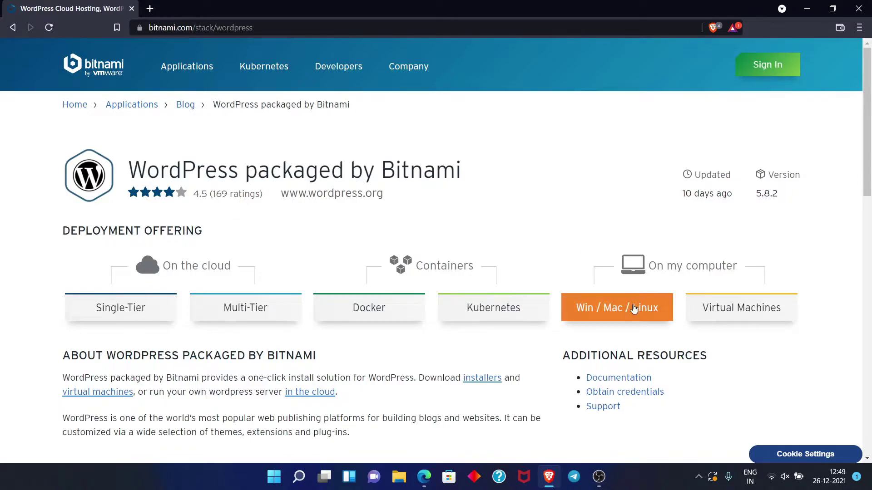
pyautogui.click(610, 312)
pyautogui.scroll(-5, 609, 308)
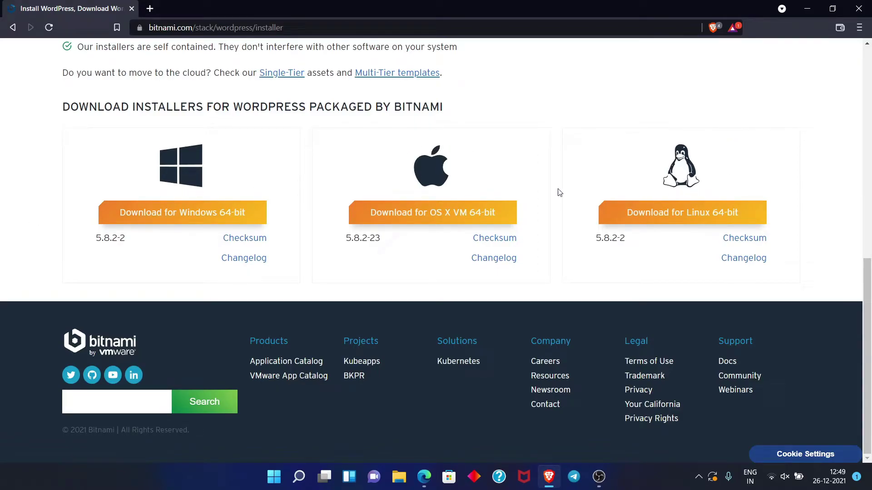
# Download the Windows 64-bit installer to the Desktop without signing in, and show it in its folder.
pyautogui.click(185, 213)
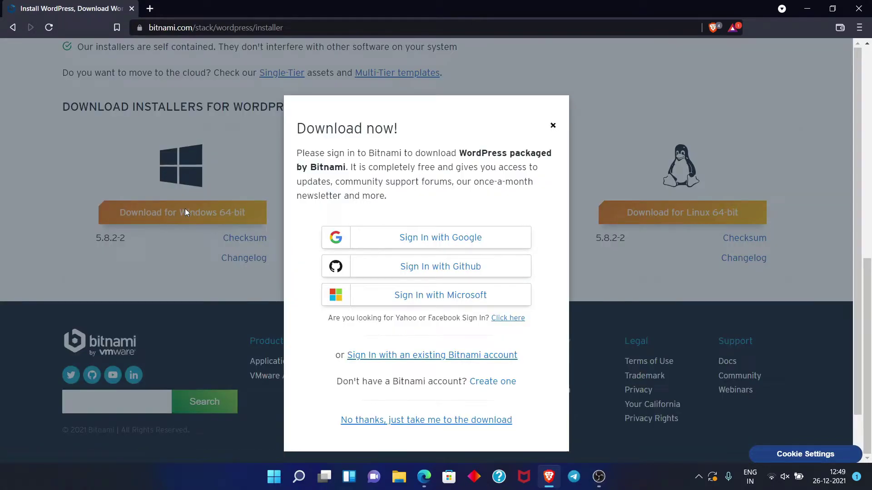
pyautogui.click(415, 420)
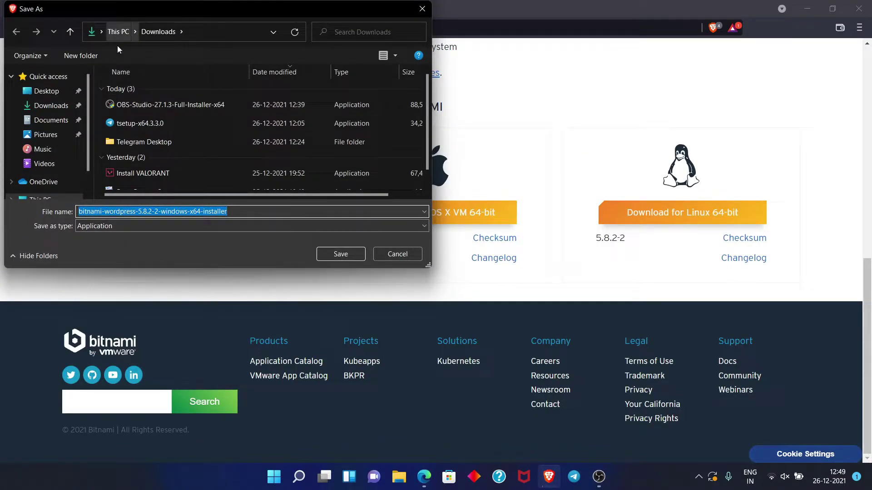
pyautogui.click(46, 91)
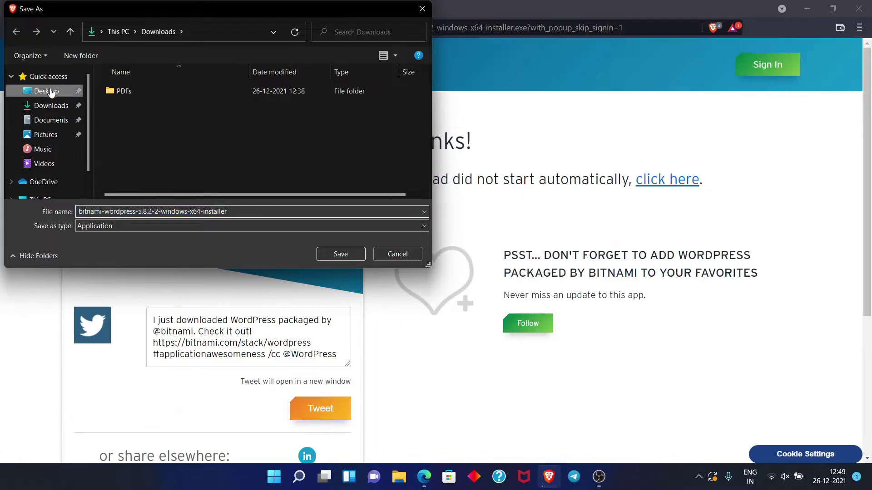
pyautogui.click(328, 254)
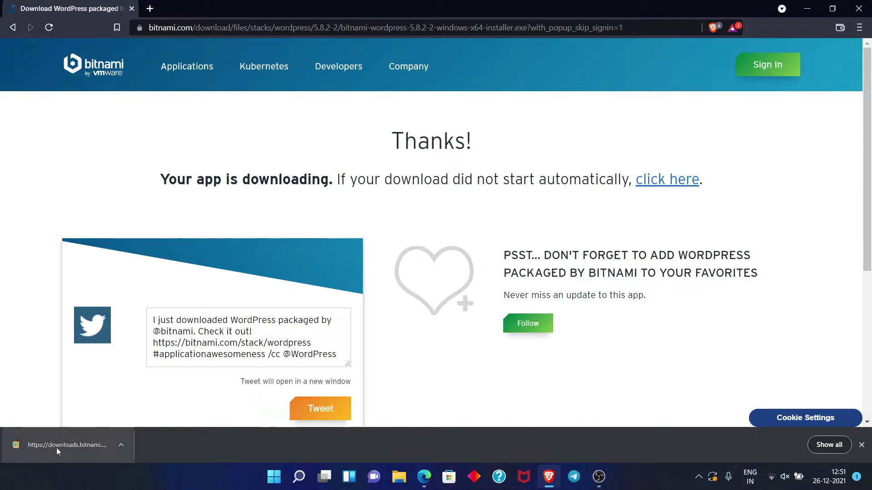
pyautogui.click(121, 445)
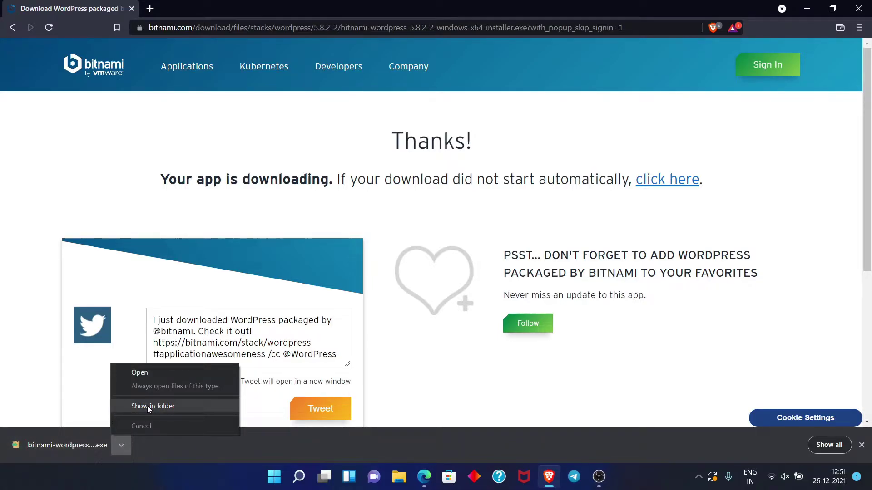
pyautogui.click(802, 9)
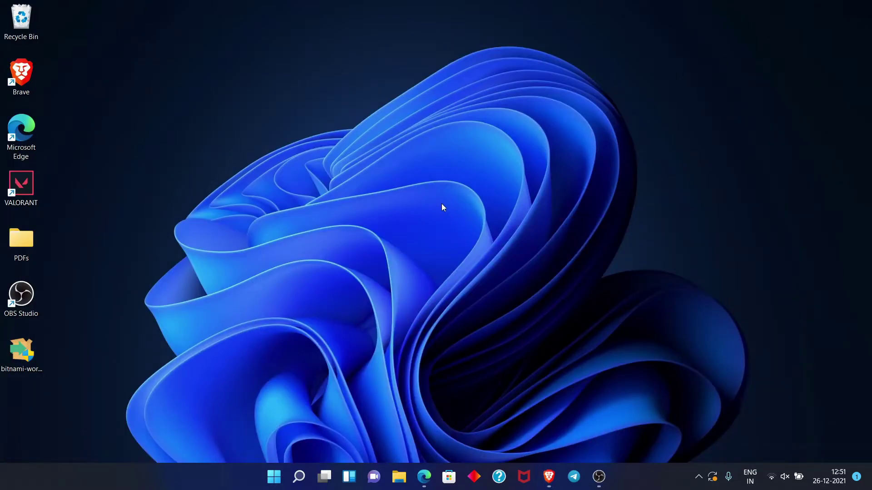
# Refresh the desktop and run the bitnami-wordpress installer in English, accepting the antivirus warning.
pyautogui.rightClick(311, 180)
pyautogui.click(339, 175)
pyautogui.click(29, 348)
pyautogui.doubleClick(29, 347)
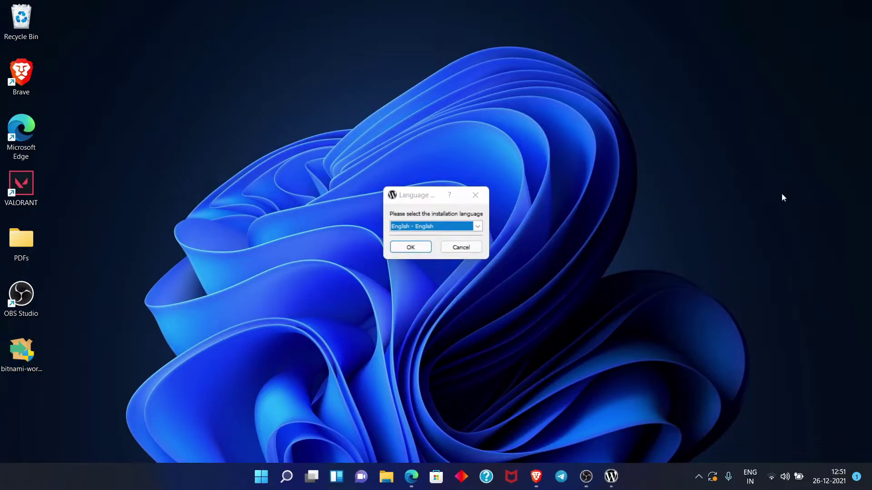
pyautogui.click(410, 247)
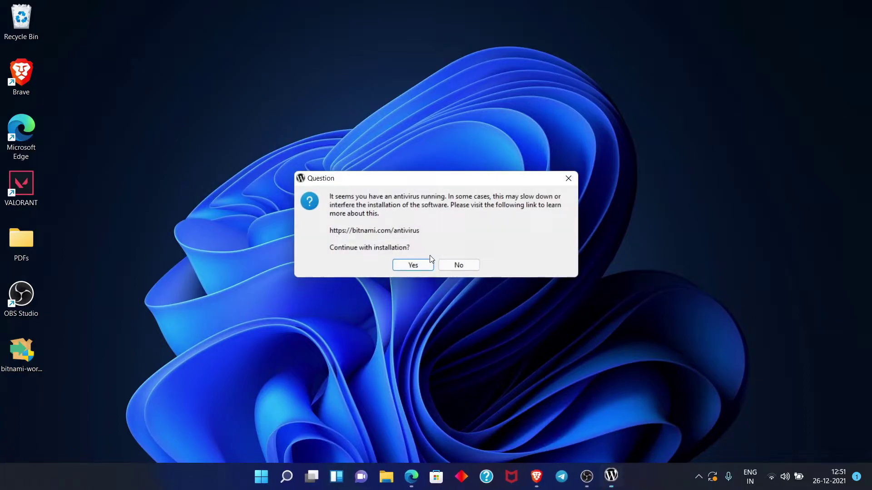
pyautogui.click(414, 265)
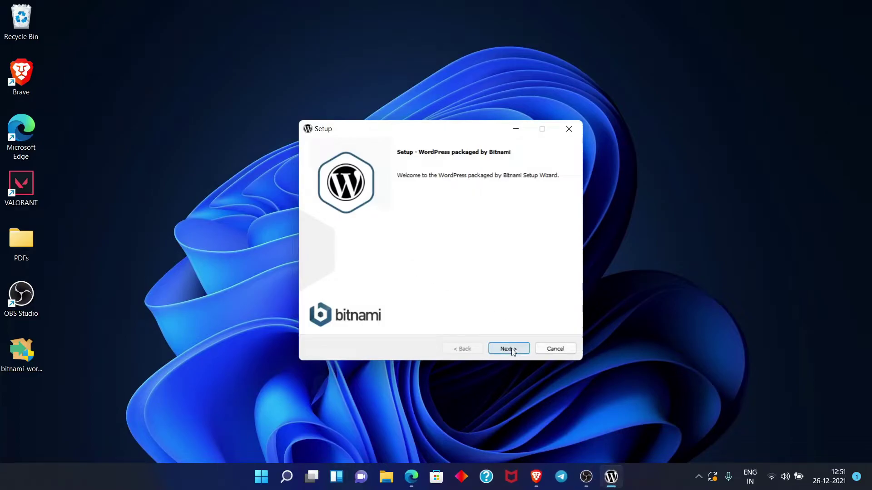
# Move past the welcome page, keeping the default components and installation folder.
pyautogui.click(511, 349)
pyautogui.click(511, 350)
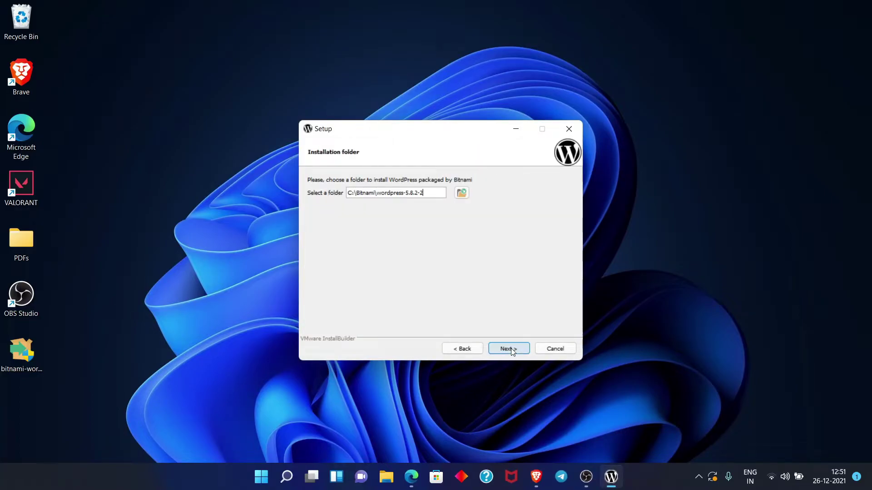
pyautogui.click(509, 348)
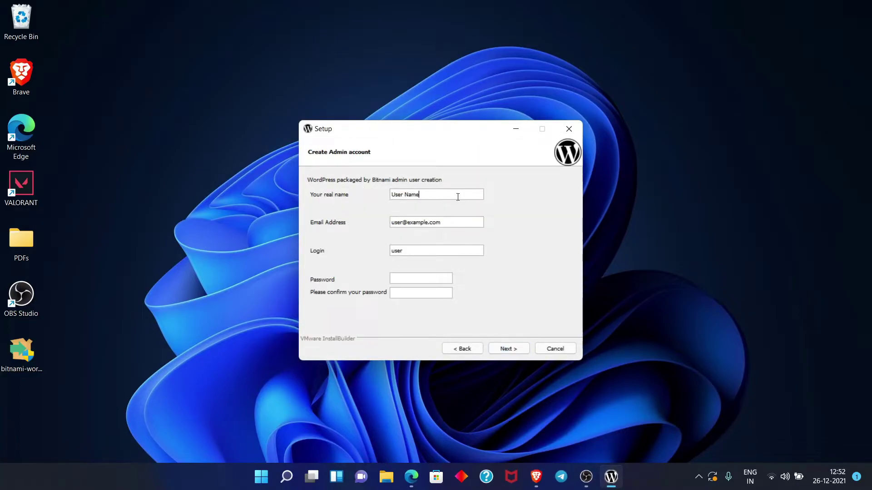
# Fill in the admin's real name, e-mail, login, password and confirmation, then submit.
pyautogui.hotkey('ctrl', 'shift', 'Left')
pyautogui.hotkey('ctrl', 'shift', 'Left')
pyautogui.click(470, 226)
pyautogui.hotkey('ctrl', 'shift', 'Left')
pyautogui.hotkey('ctrl', 'shift', 'Left')
pyautogui.hotkey('ctrl', 'shift', 'Left')
pyautogui.hotkey('ctrl', 'v')
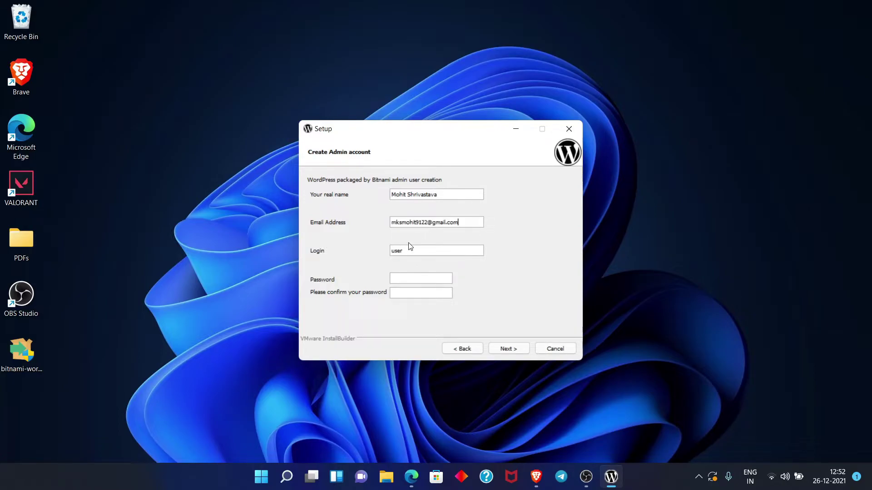
pyautogui.doubleClick(415, 248)
pyautogui.write('admin')
pyautogui.press('Tab')
pyautogui.write('admi')
pyautogui.click(501, 348)
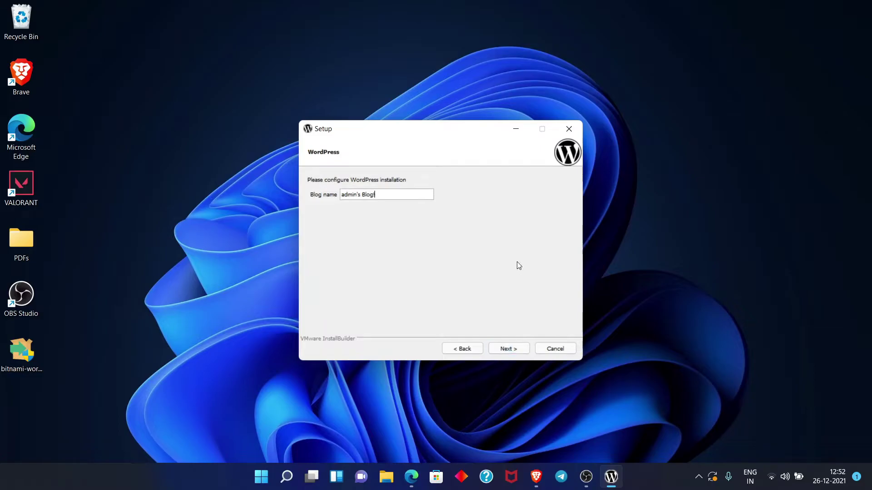
# Keep the default blog name, skip mail support, and reach the ready-to-install step.
pyautogui.click(499, 348)
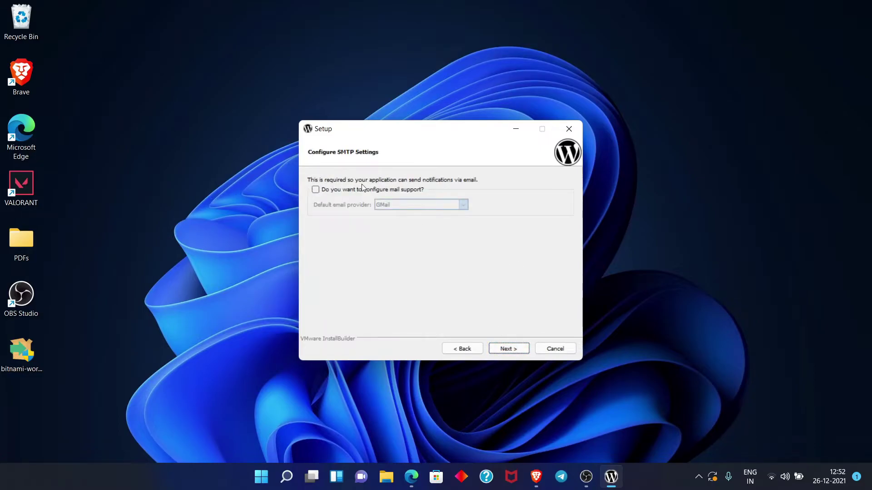
pyautogui.click(506, 350)
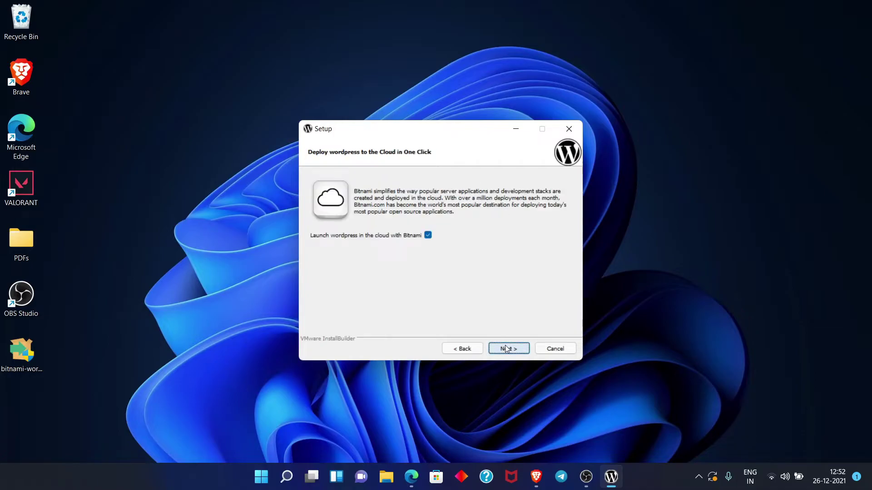
pyautogui.click(506, 348)
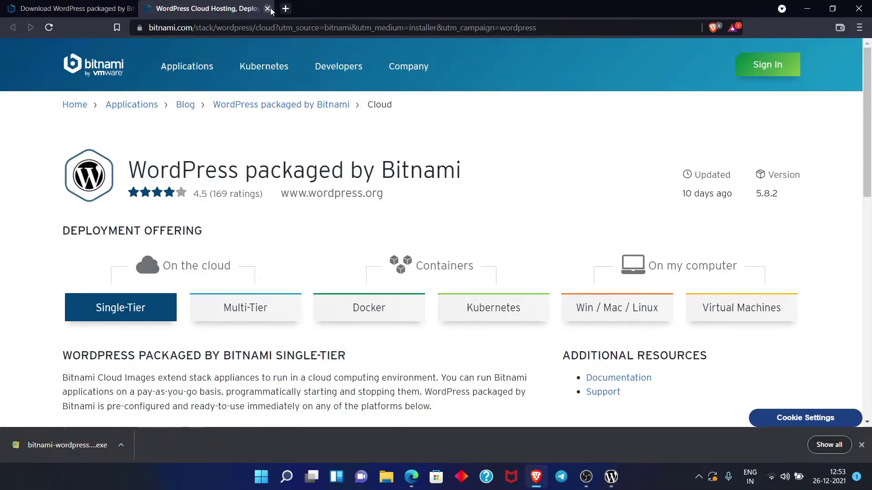
# Close the leftover Bitnami browser tabs and run the WordPress installation to completion.
pyautogui.click(267, 8)
pyautogui.click(142, 7)
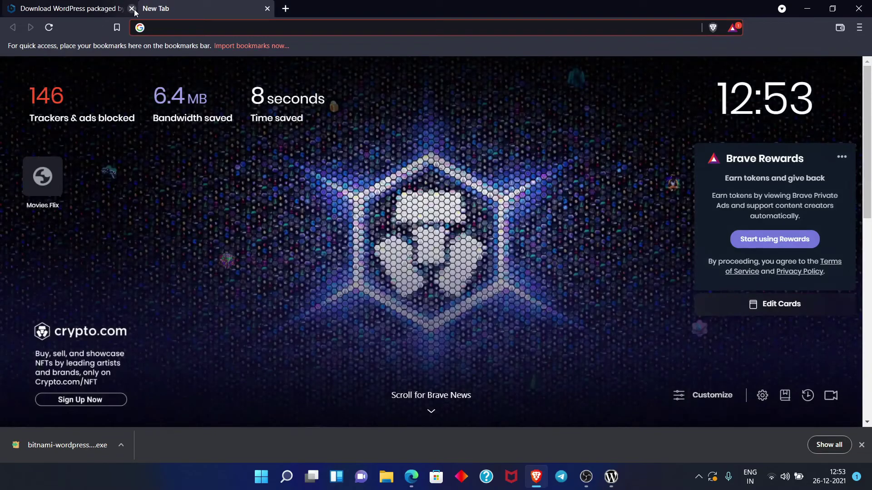
pyautogui.click(133, 8)
pyautogui.click(807, 8)
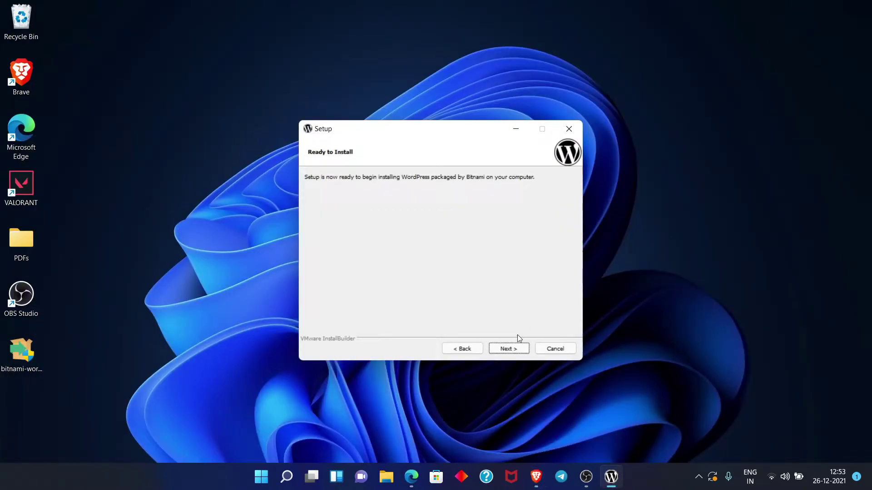
pyautogui.click(514, 350)
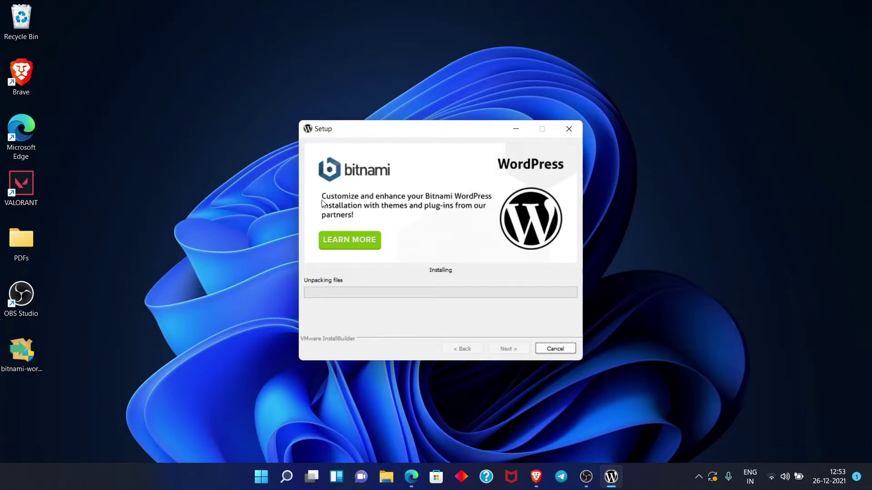
pyautogui.moveTo(436, 122); pyautogui.dragTo(429, 110)
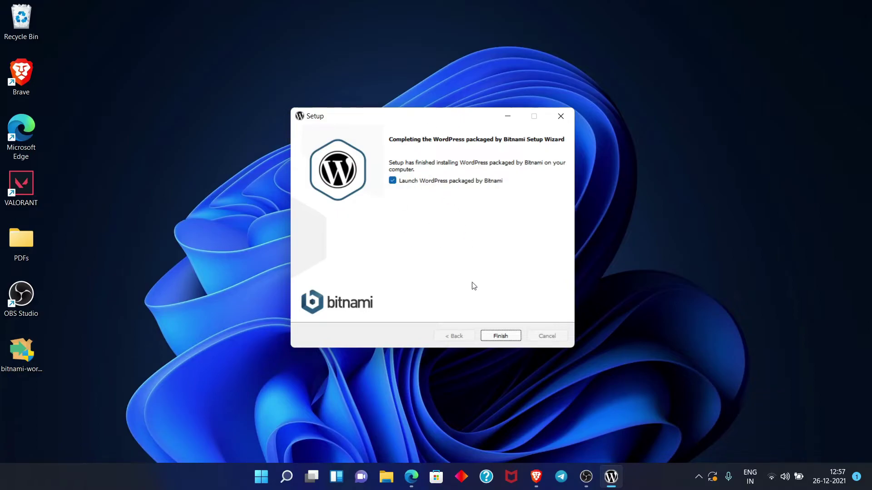
# Finish setup, clear the extra tab and downloads bar, and open the local WordPress site.
pyautogui.click(501, 336)
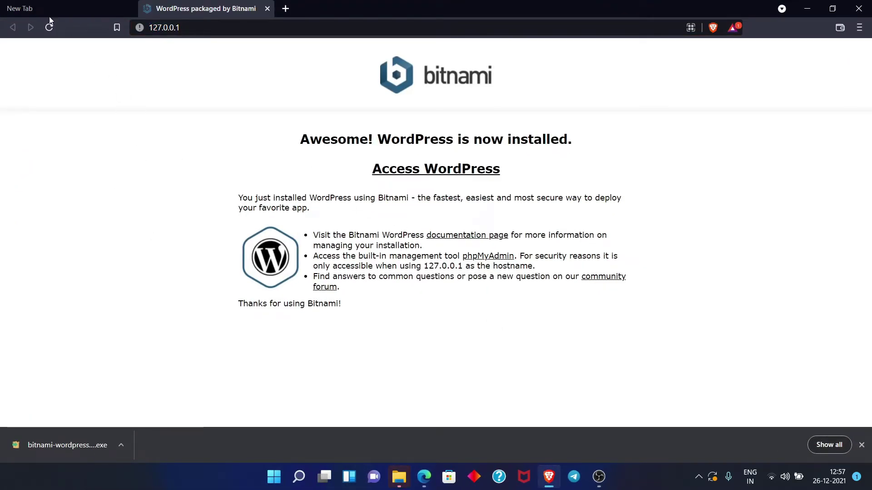
pyautogui.click(131, 9)
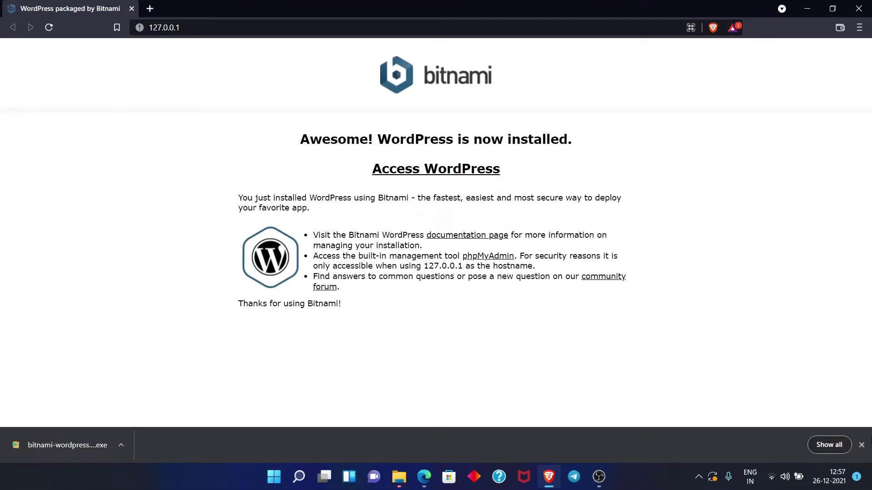
pyautogui.click(862, 445)
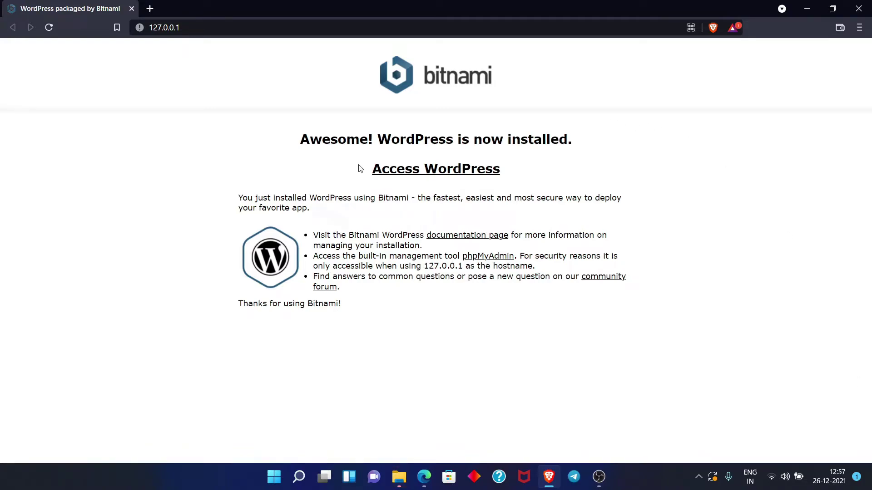
pyautogui.click(432, 172)
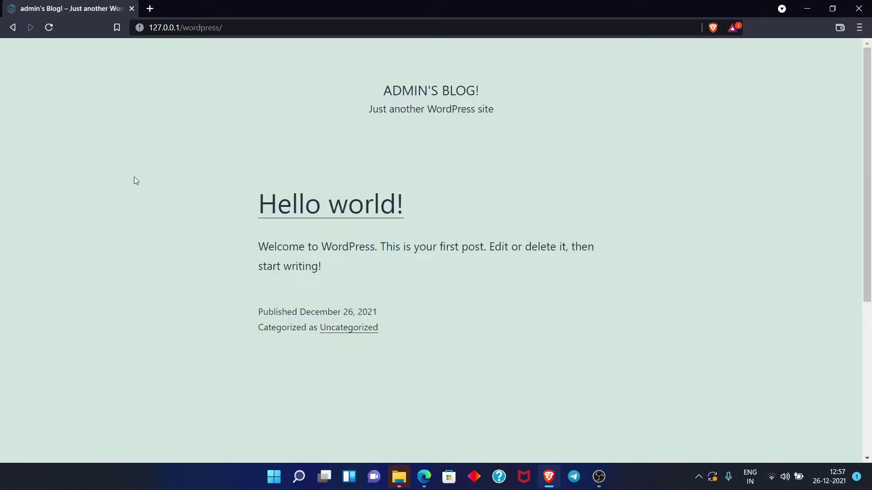
# Append 'login' to the 127.0.0.1/wordpress/ address to load the wp-login.php page.
pyautogui.scroll(-3, 602, 285)
pyautogui.scroll(3, 602, 285)
pyautogui.moveTo(384, 81); pyautogui.dragTo(527, 121)
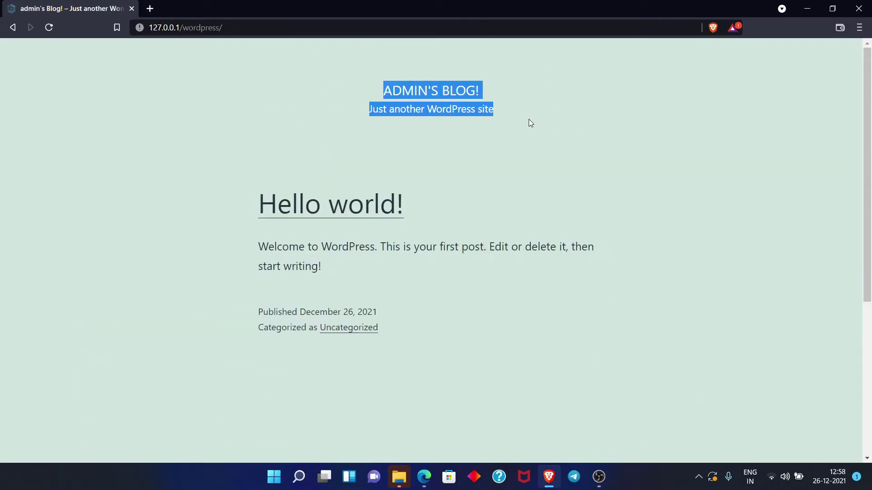
pyautogui.click(418, 155)
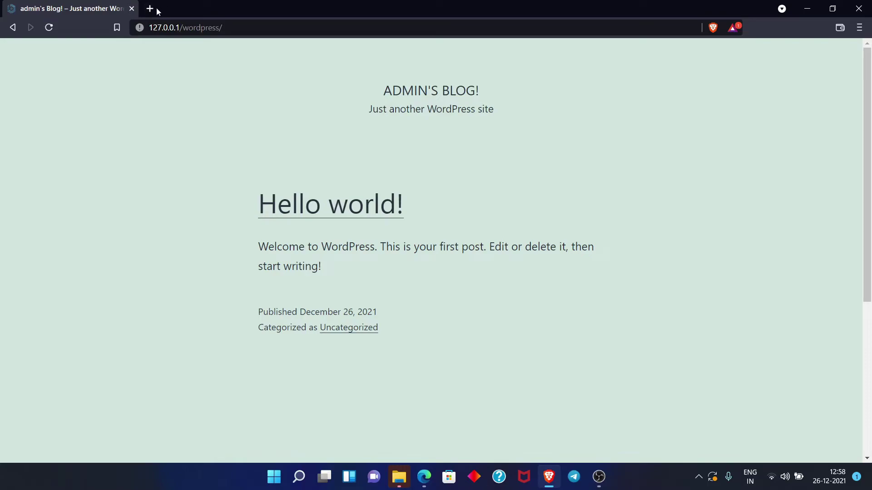
pyautogui.click(241, 30)
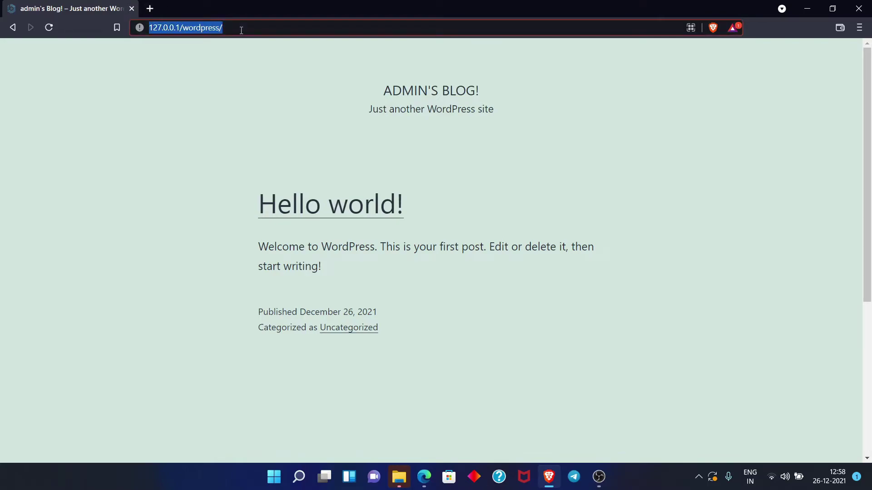
pyautogui.click(242, 30)
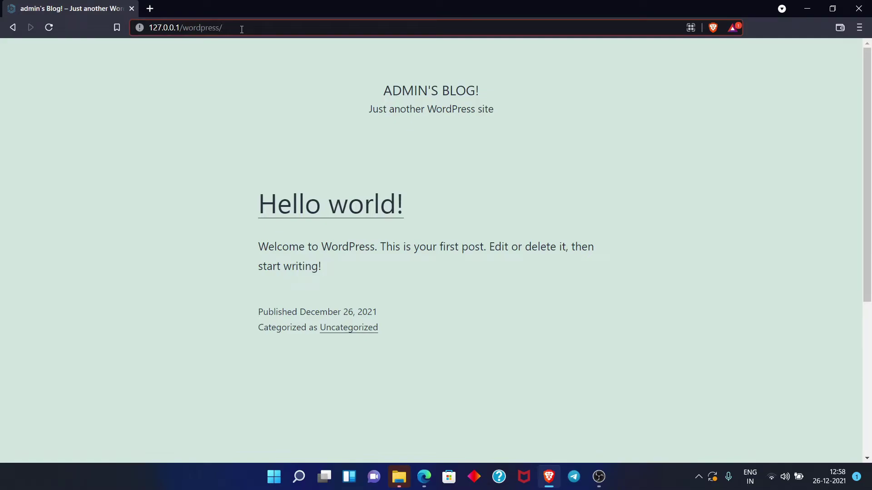
pyautogui.write('login')
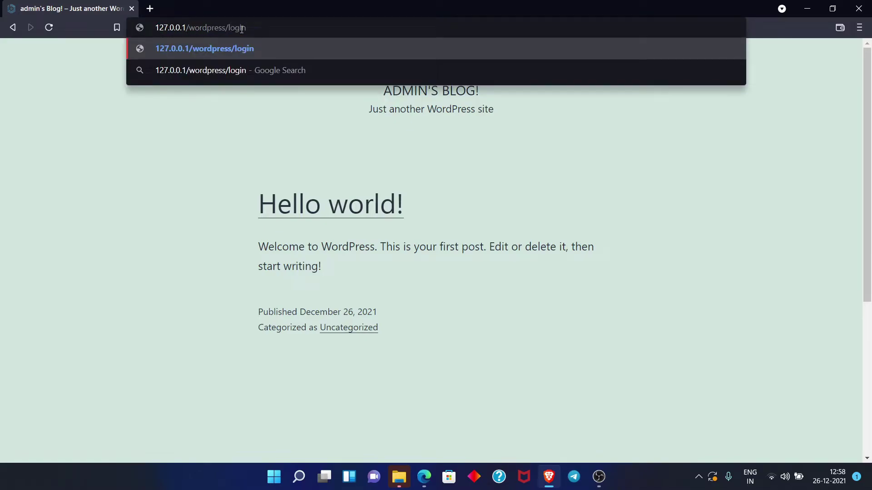
pyautogui.press('Return')
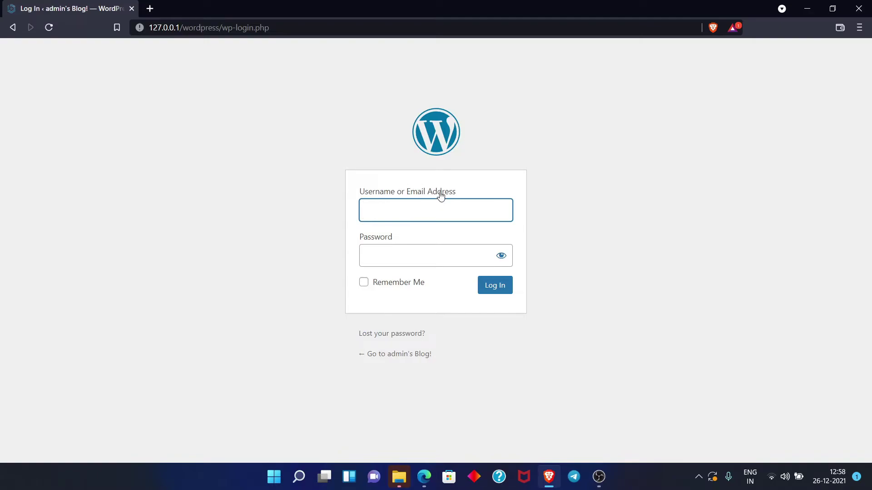
# Log in with the administrator username and password, and let Brave save the password.
pyautogui.press('Tab')
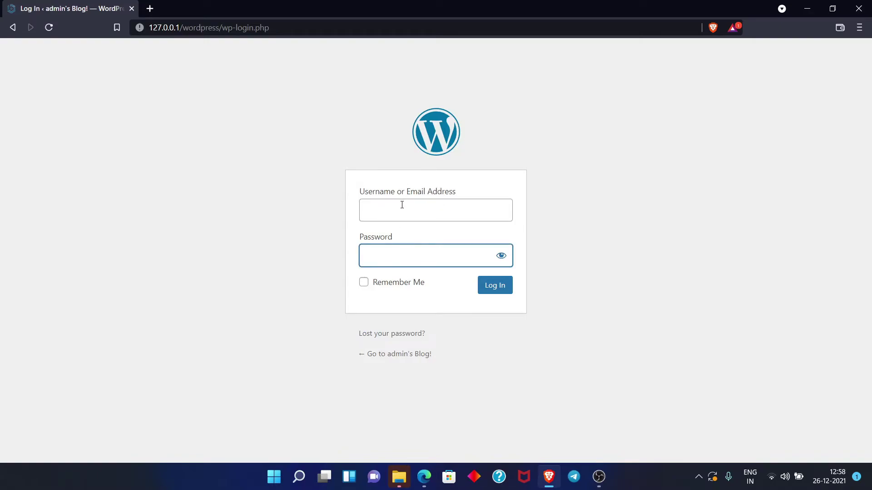
pyautogui.click(402, 205)
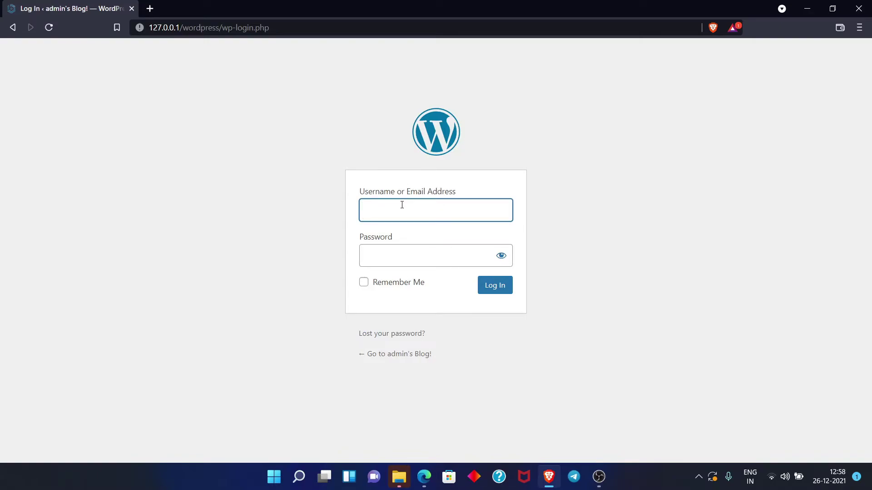
pyautogui.press('Tab')
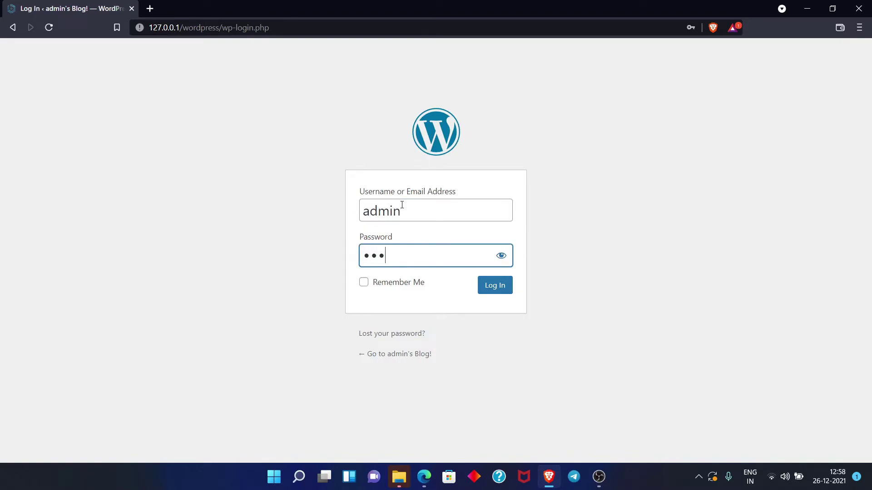
pyautogui.press('Return')
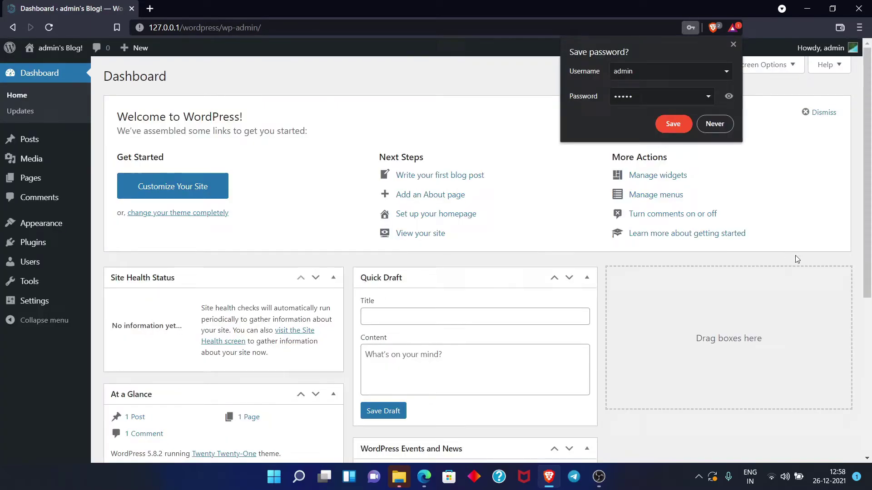
pyautogui.click(670, 125)
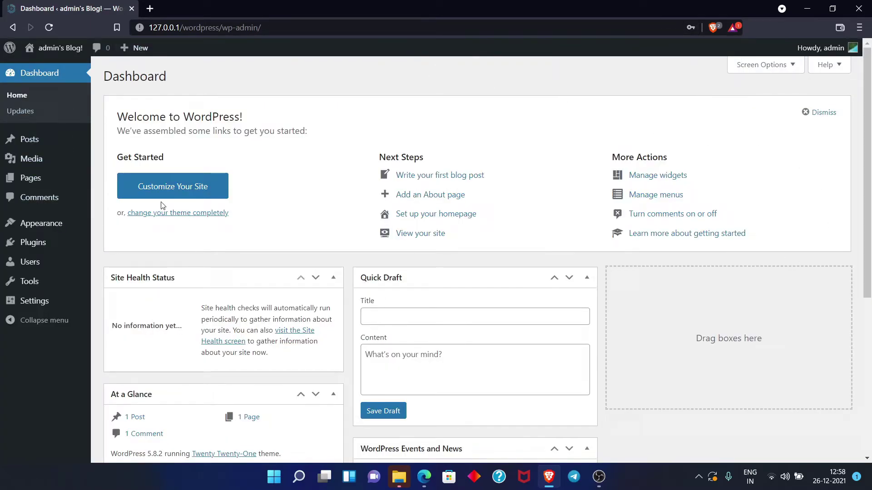
pyautogui.scroll(-5, 492, 227)
pyautogui.scroll(5, 489, 221)
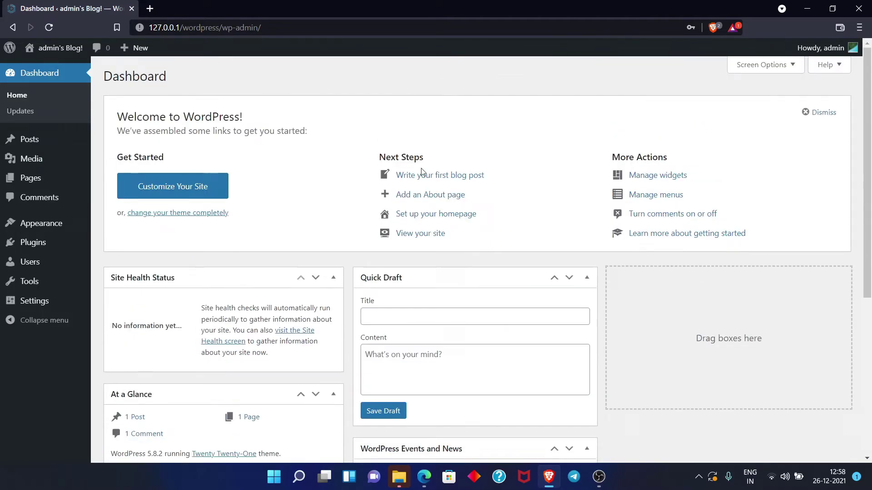
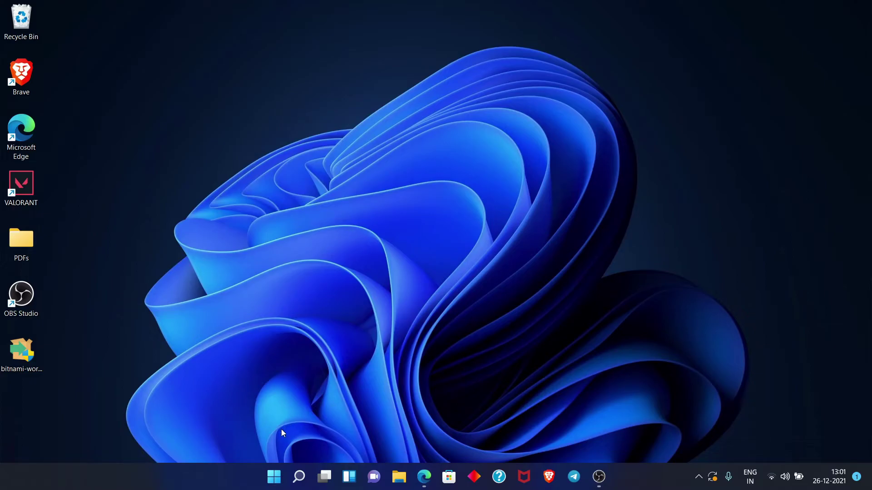
# Search the Start menu for 'bitnami' and launch WordPress packaged by Bitnami Manager Tool.
pyautogui.click(275, 476)
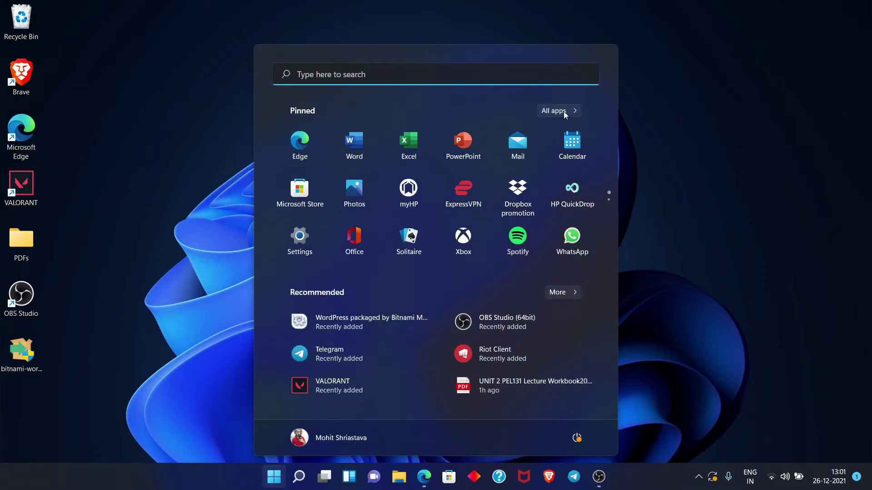
pyautogui.click(564, 113)
pyautogui.scroll(-5, 386, 320)
pyautogui.click(387, 72)
pyautogui.write('bit')
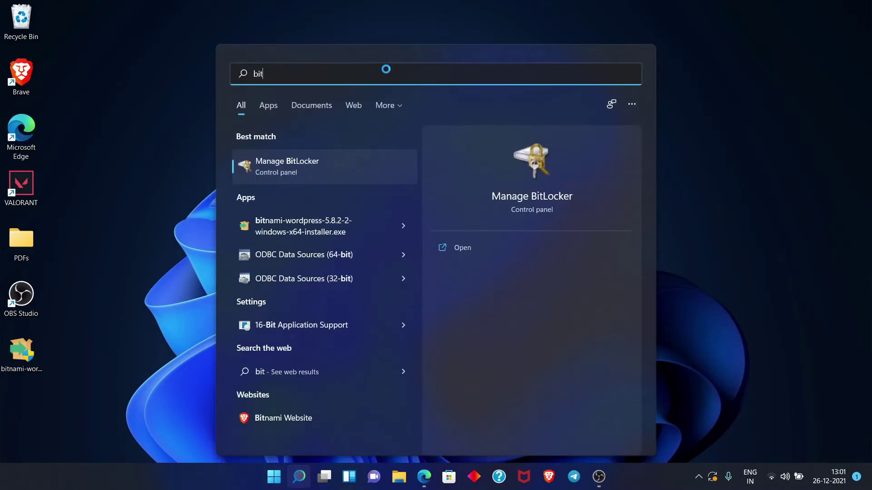
pyautogui.write('nami')
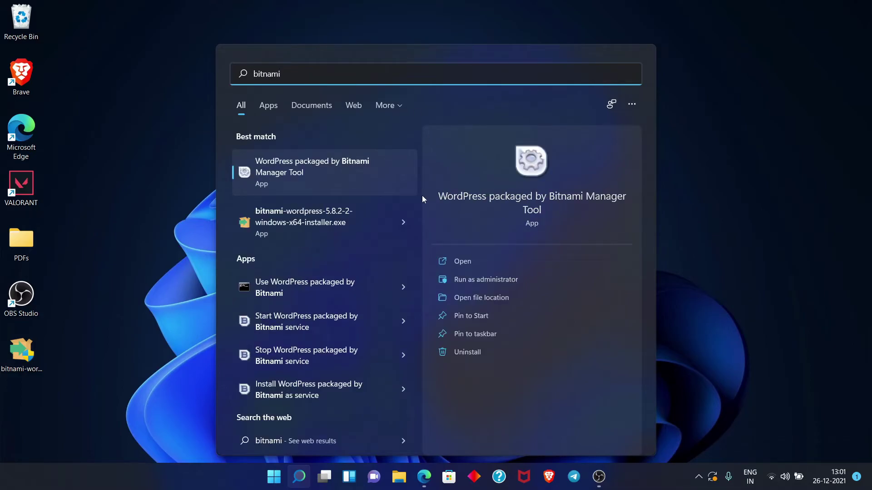
pyautogui.click(301, 169)
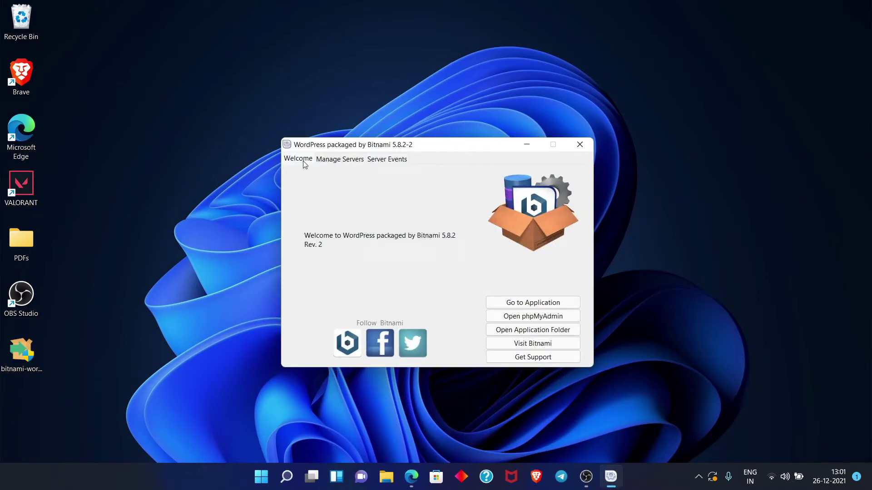
# Confirm MariaDB Database and Apache Web Server both show Running, close the manager, and bring up Brave.
pyautogui.click(342, 160)
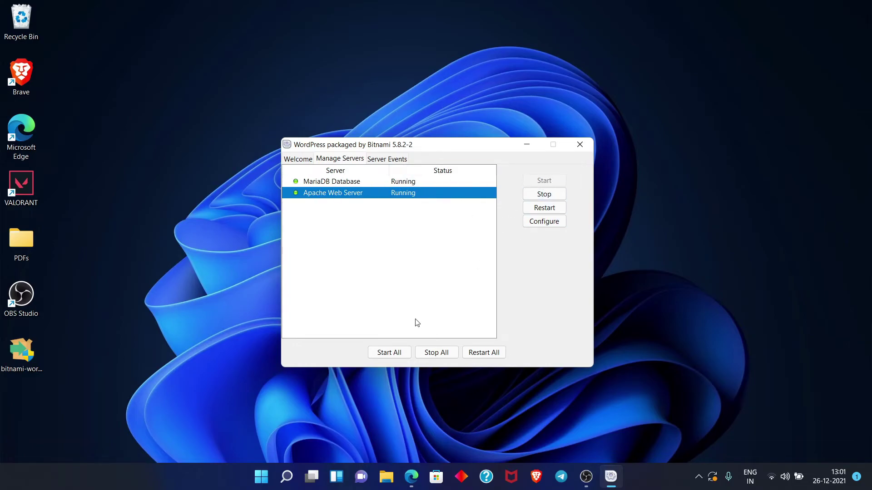
pyautogui.click(579, 145)
pyautogui.click(548, 477)
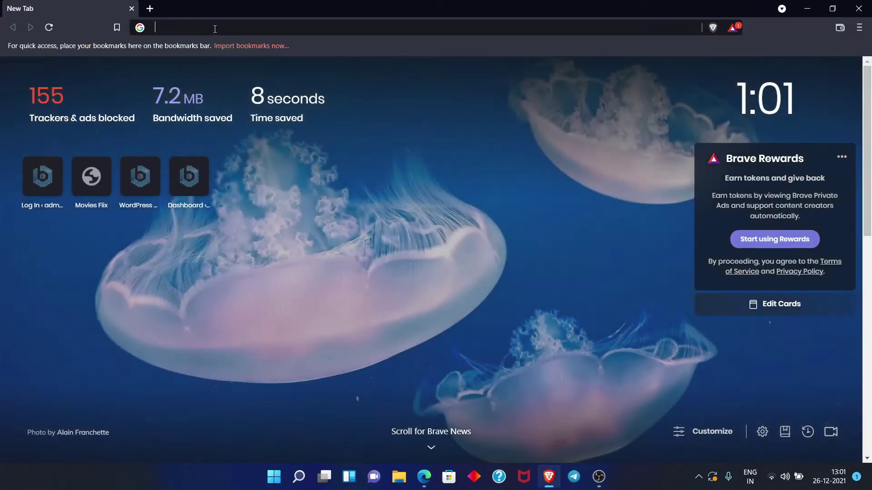
# Load 127.0.0.1/wordpress/wp-admin in Brave, correcting the 'wp-amin' typo.
pyautogui.click(215, 28)
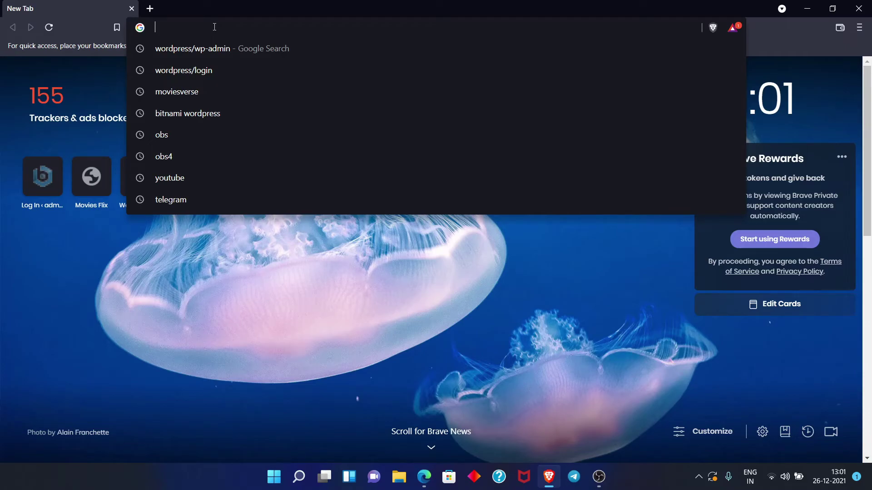
pyautogui.write('127')
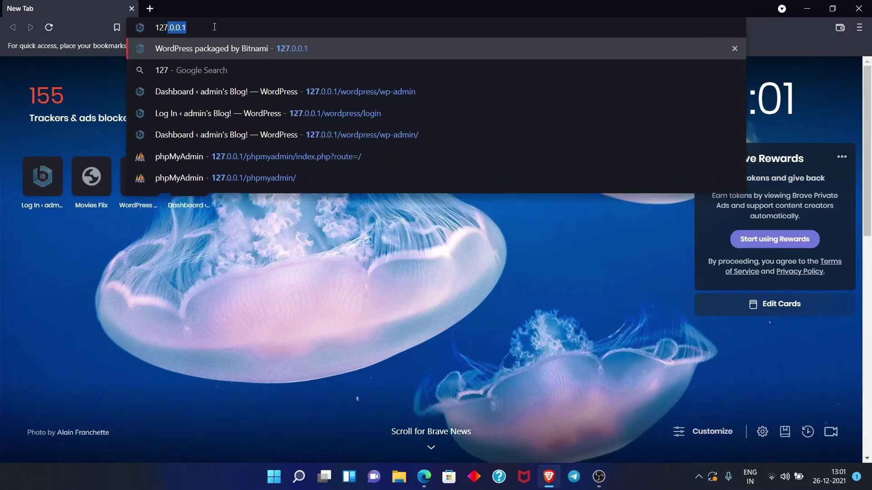
pyautogui.write('.')
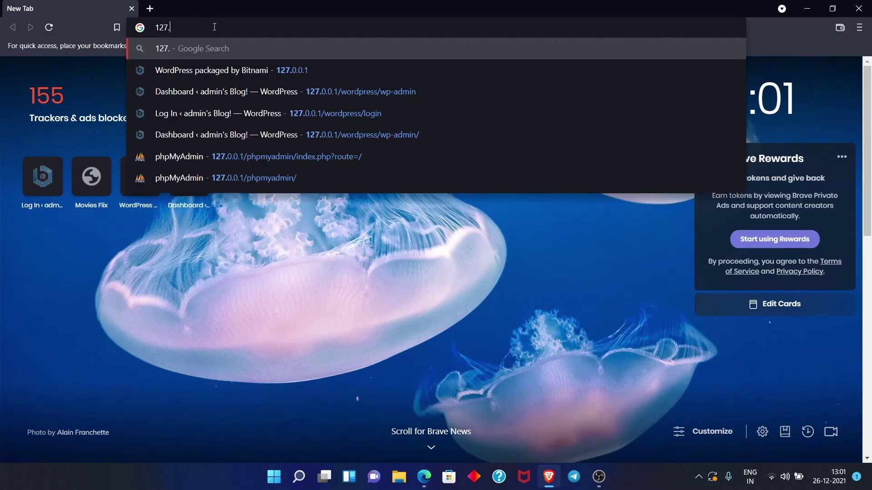
pyautogui.write('0.0.')
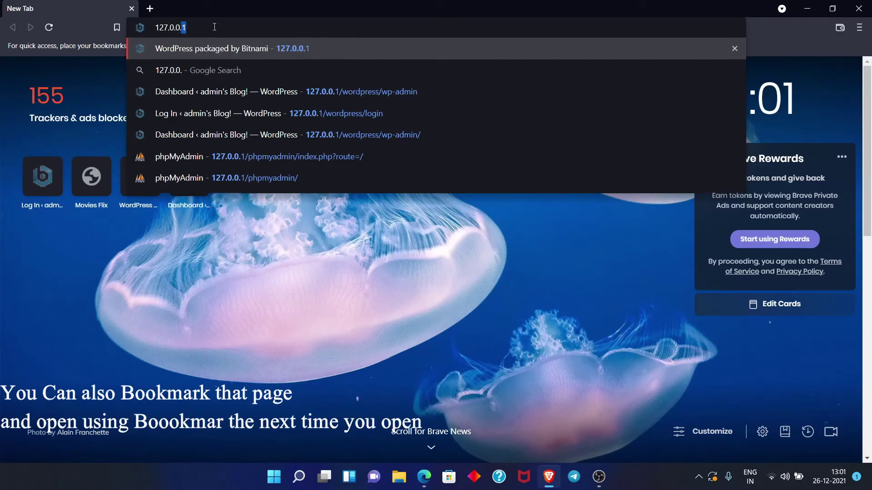
pyautogui.write('1/wordpress/')
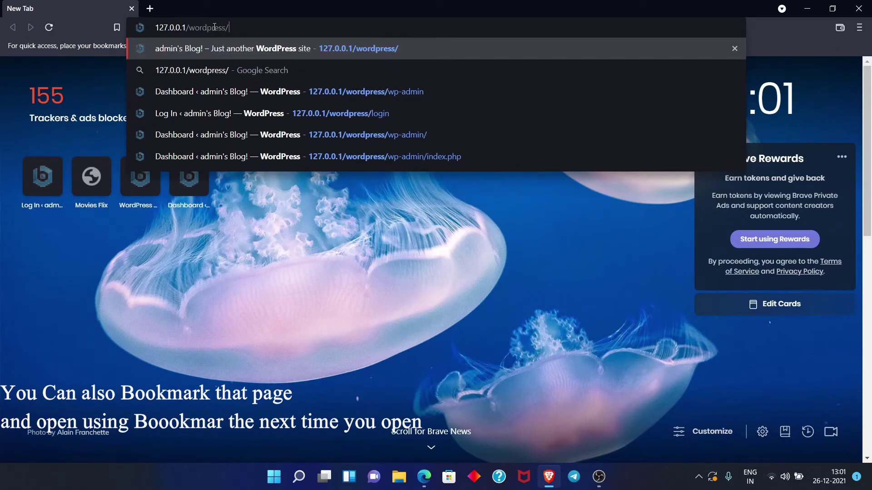
pyautogui.write('wp-')
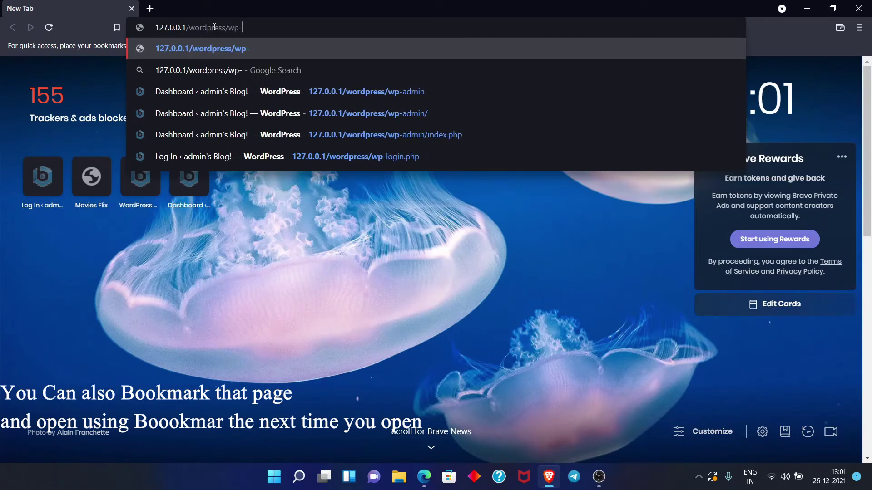
pyautogui.write('amin')
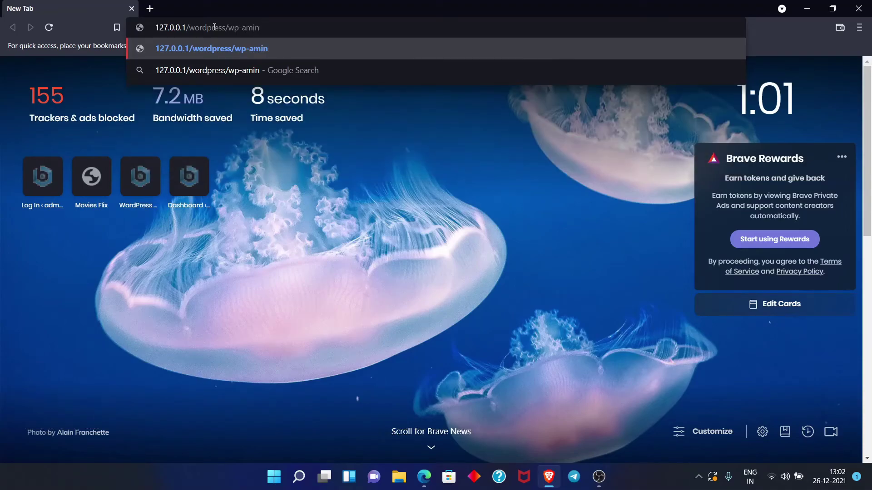
pyautogui.press('BackSpace')
pyautogui.press('BackSpace')
pyautogui.press('BackSpace')
pyautogui.write('dmin')
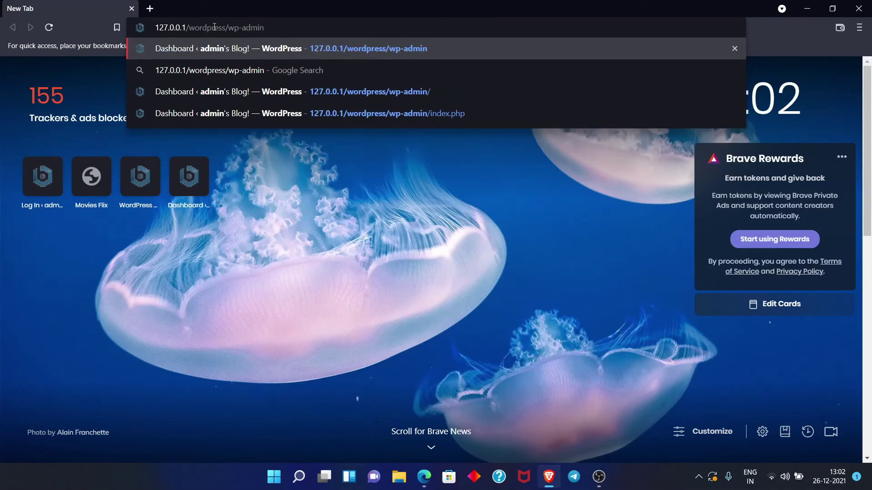
pyautogui.press('Return')
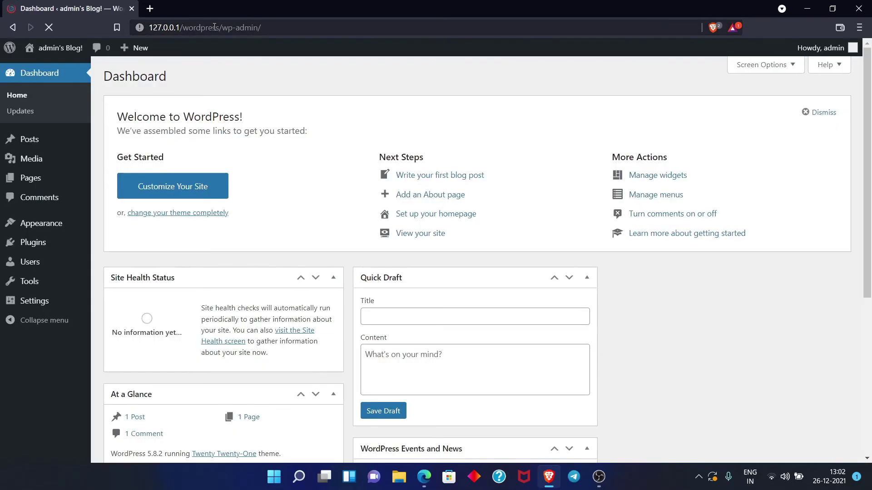
# Open the blog's front page from the Visit Site link in a new tab.
pyautogui.scroll(-5, 301, 220)
pyautogui.scroll(5, 299, 222)
pyautogui.scroll(-5, 571, 263)
pyautogui.scroll(5, 564, 258)
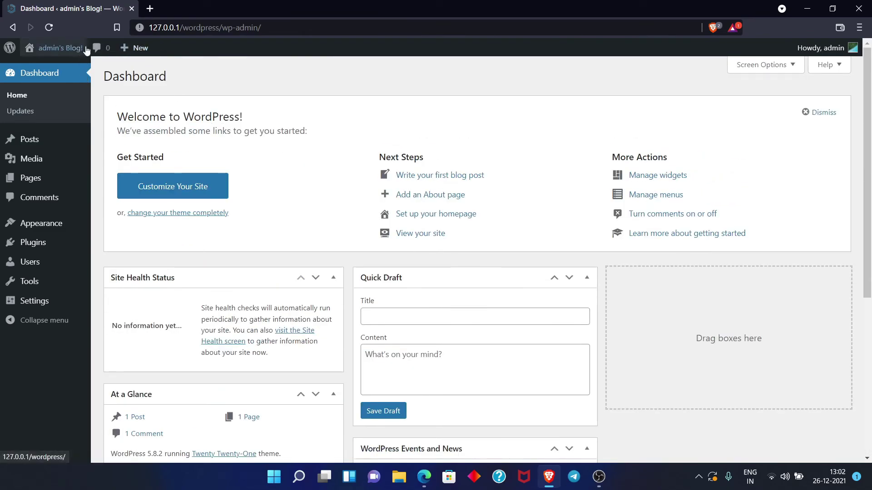
pyautogui.moveTo(47, 49)
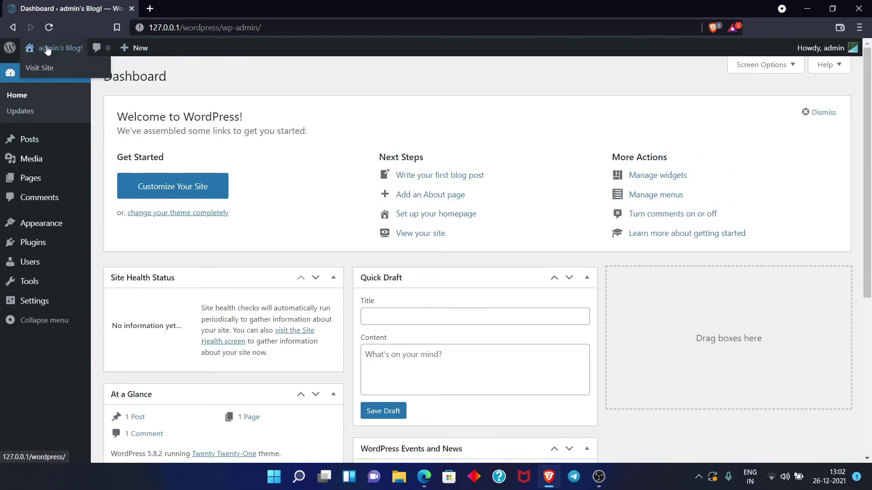
pyautogui.rightClick(41, 66)
pyautogui.click(72, 74)
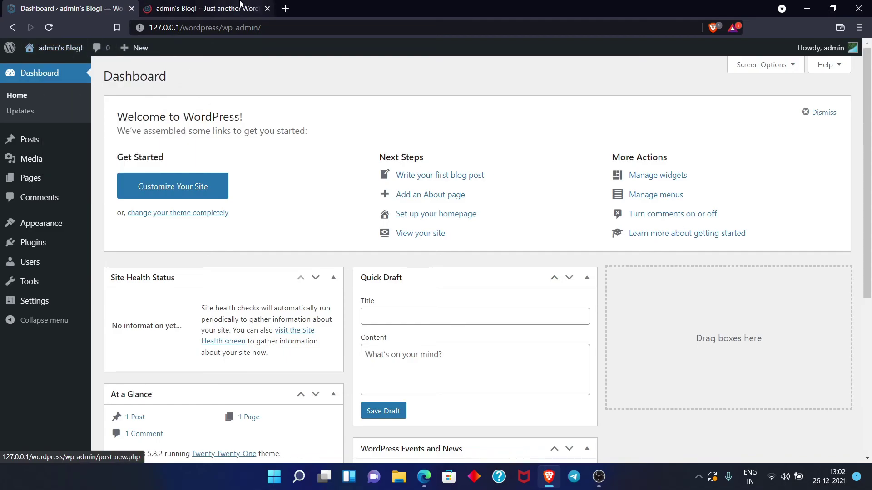
# Switch between the blog front page and Dashboard tabs, then minimize Brave to the desktop.
pyautogui.click(242, 5)
pyautogui.scroll(-5, 577, 178)
pyautogui.scroll(5, 578, 179)
pyautogui.click(68, 8)
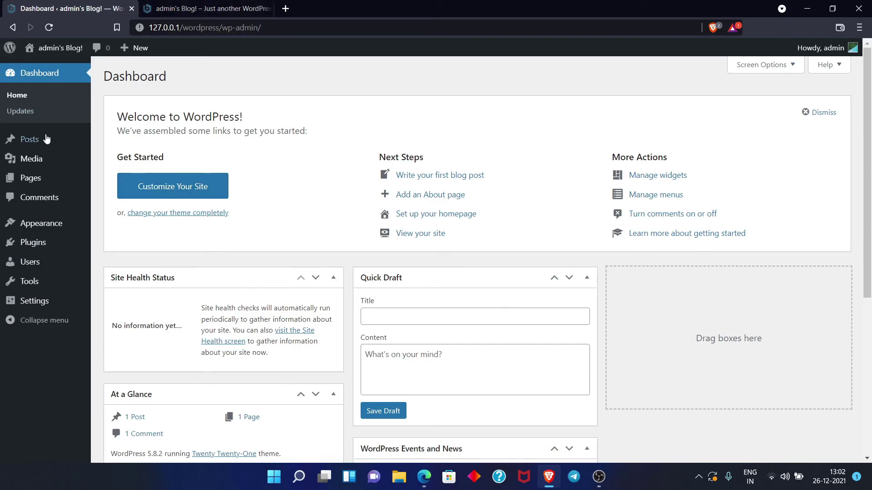
pyautogui.click(210, 7)
pyautogui.click(64, 8)
pyautogui.click(220, 8)
pyautogui.click(802, 6)
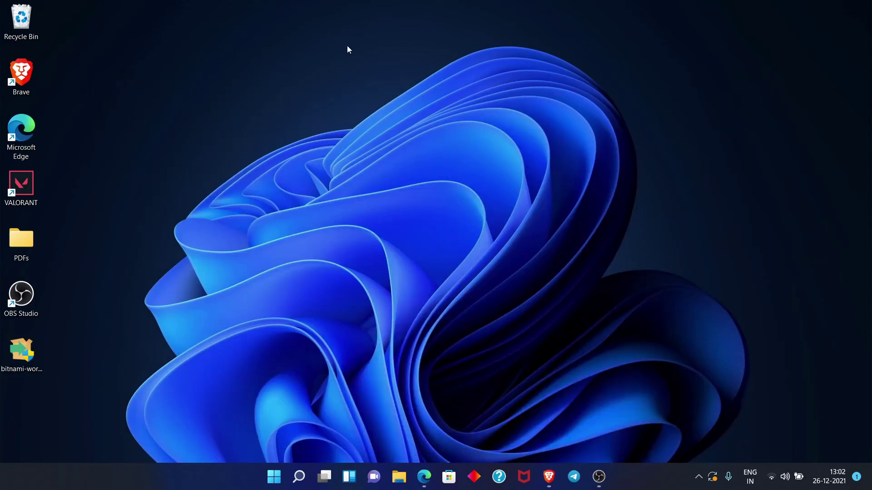